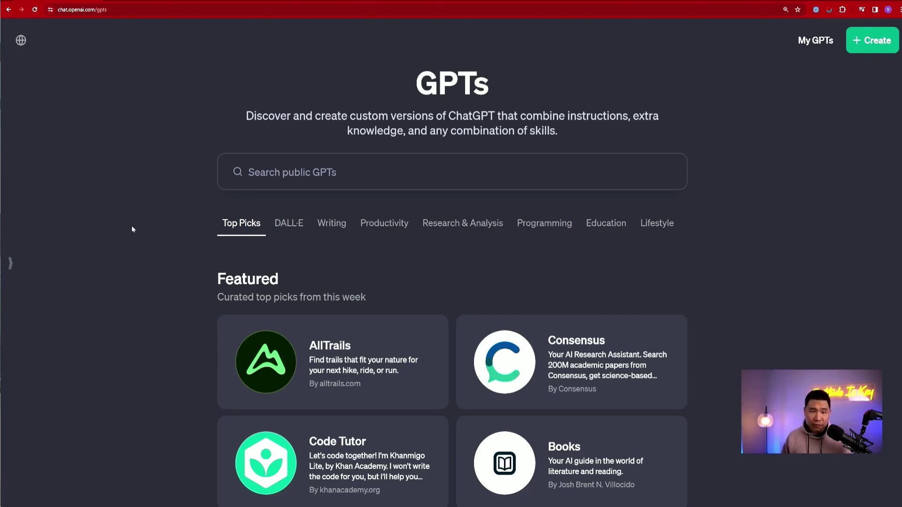
Step: Expand the Trending section of the GPTs page and look through the most popular community GPTs
scroll(143, 212, down, 1)
scroll(142, 212, up, 1)
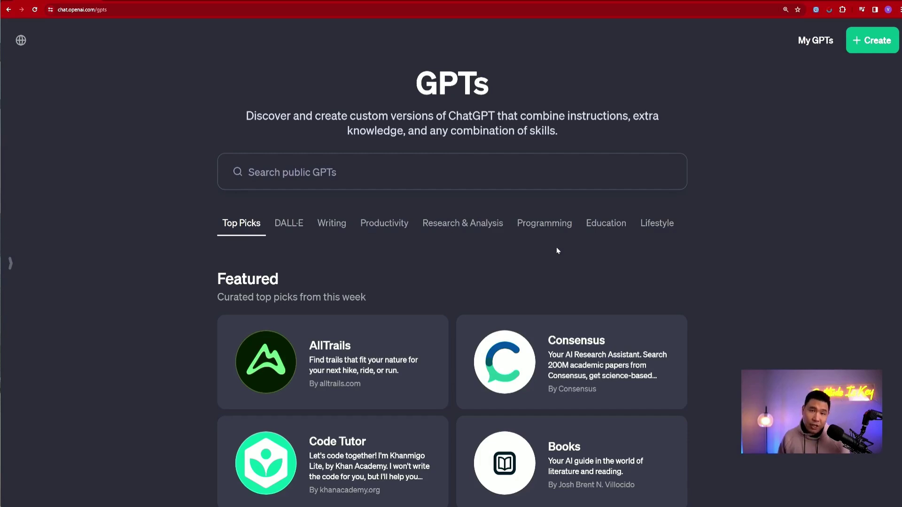
scroll(556, 248, down, 2)
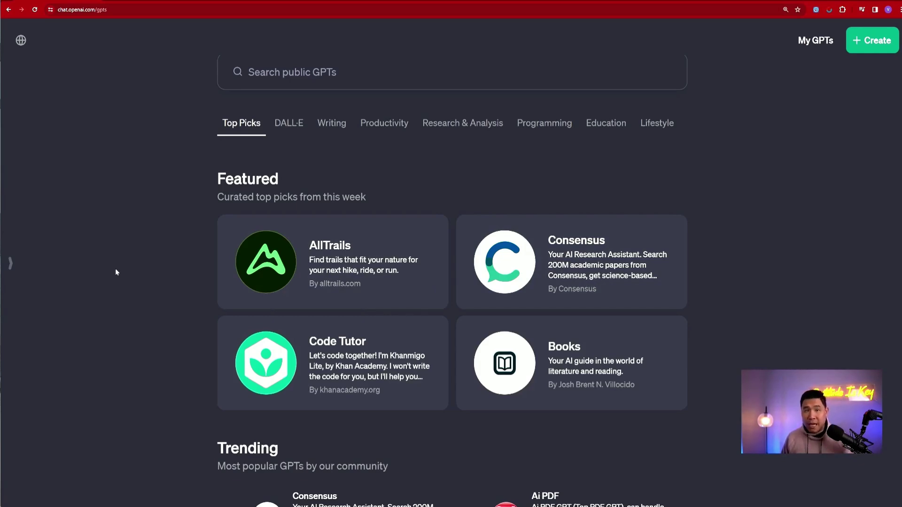
scroll(126, 268, down, 3)
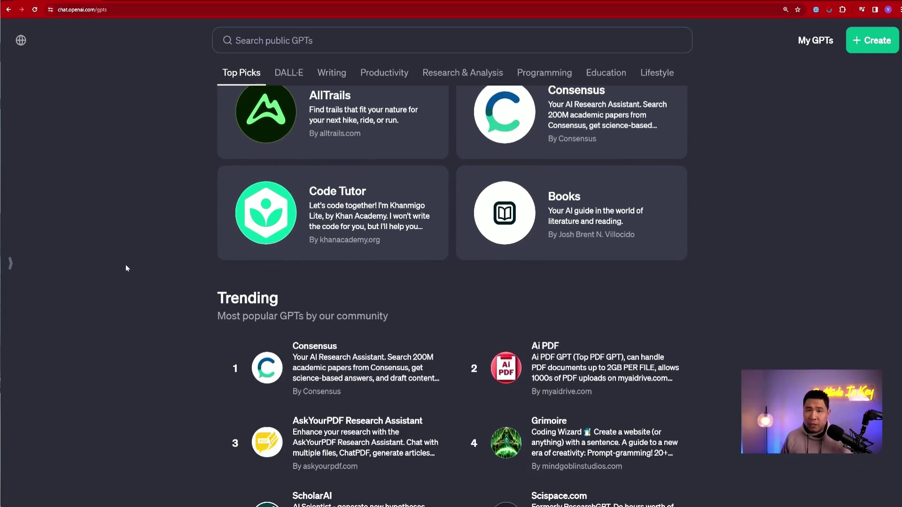
scroll(126, 268, down, 3)
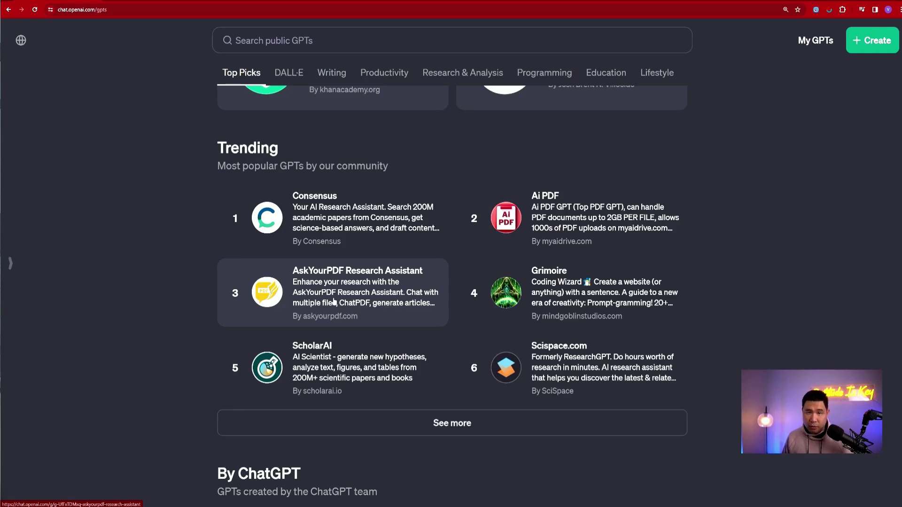
click(451, 422)
scroll(497, 429, down, 3)
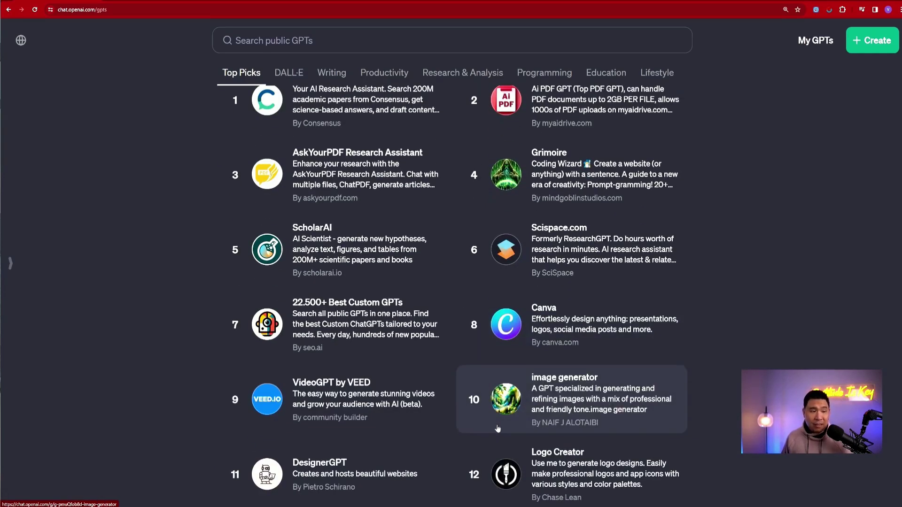
scroll(497, 422, up, 1)
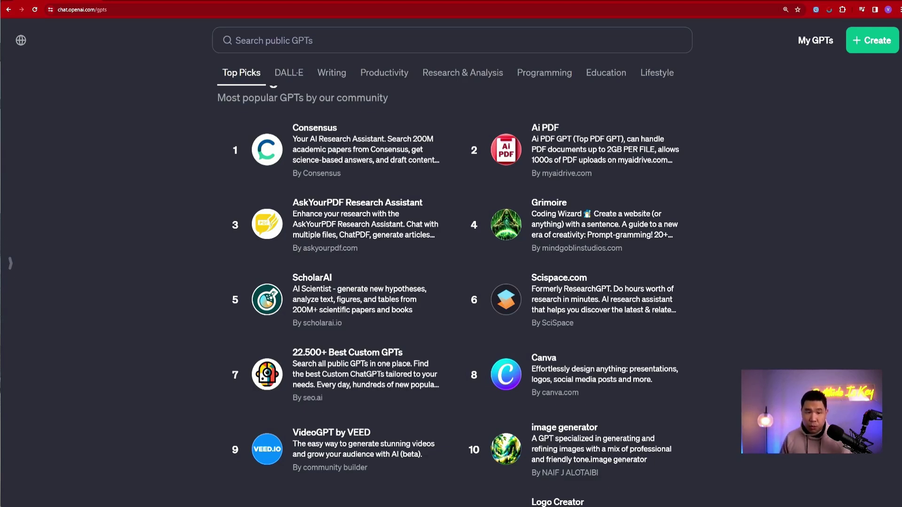
scroll(191, 207, down, 1)
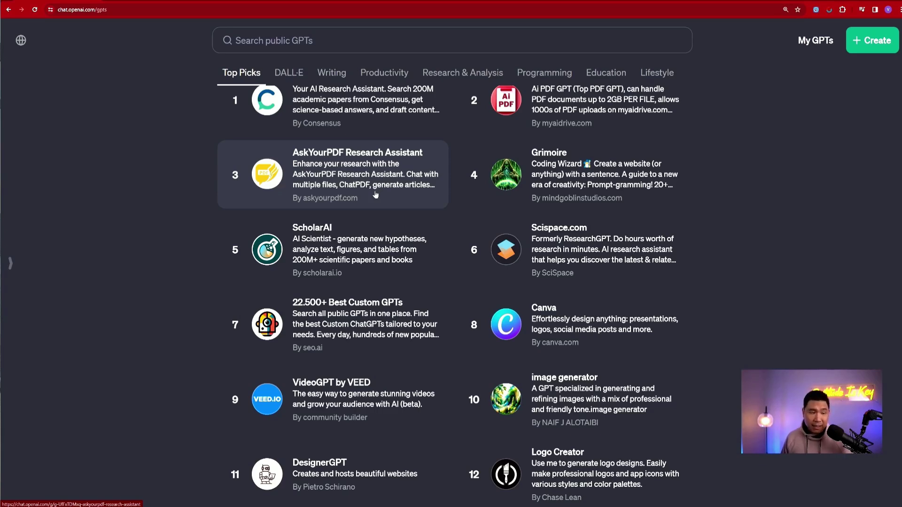
scroll(390, 235, down, 1)
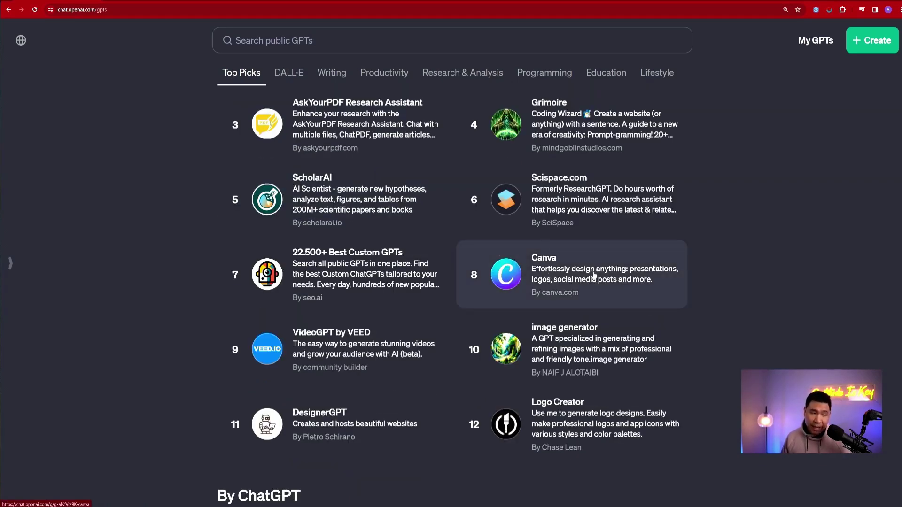
scroll(398, 306, down, 1)
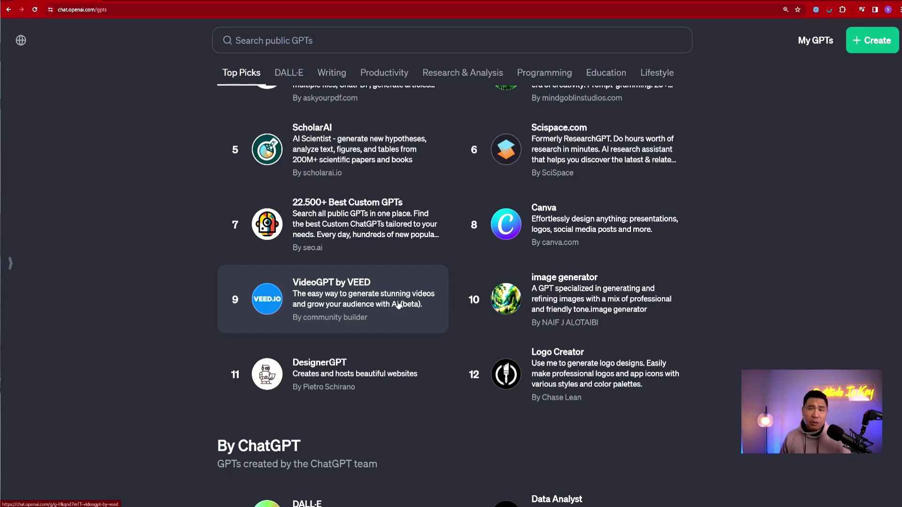
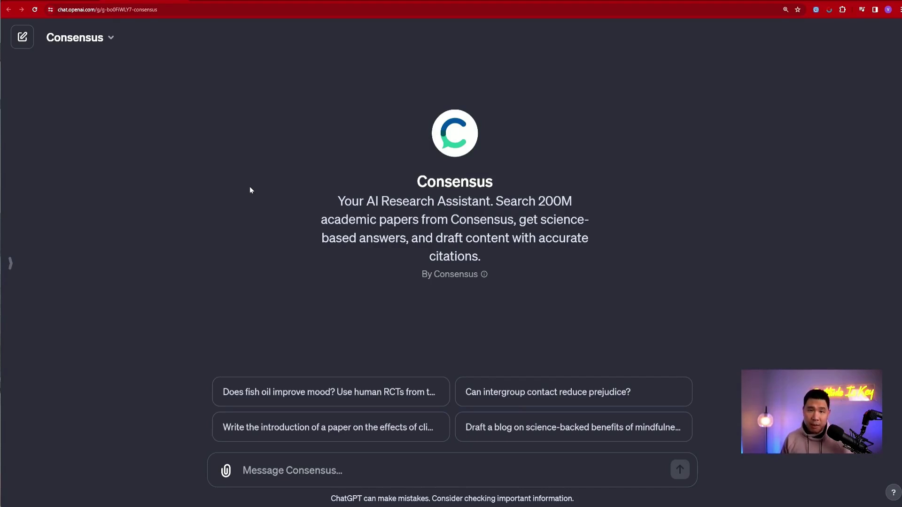
Step: Ask the Consensus GPT "I want to know the population decline in Northern California" and allow it to talk to chat.consensus.app
click(302, 479)
text(I want to know the population decline in Northern California)
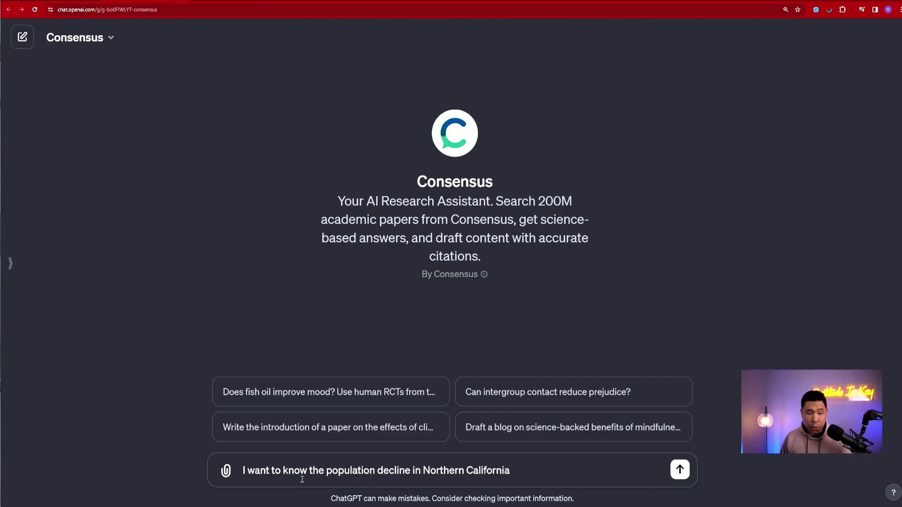
key(Return)
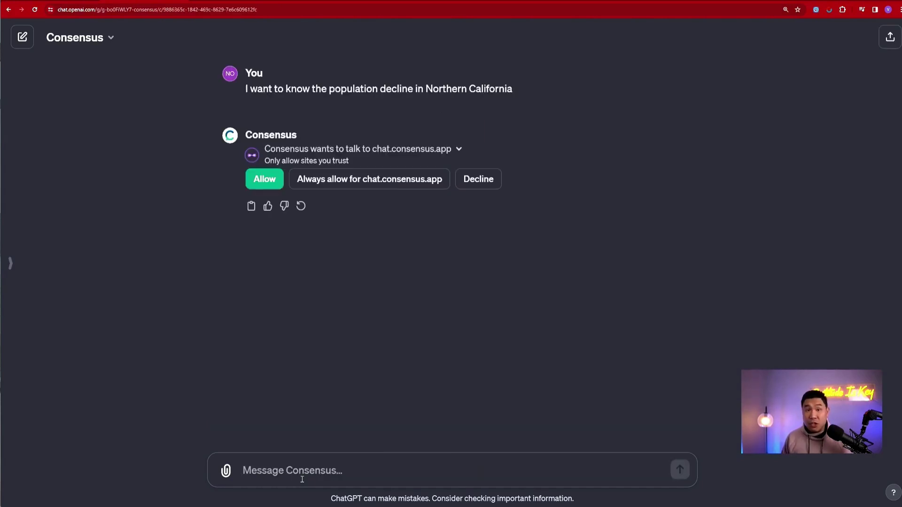
click(270, 181)
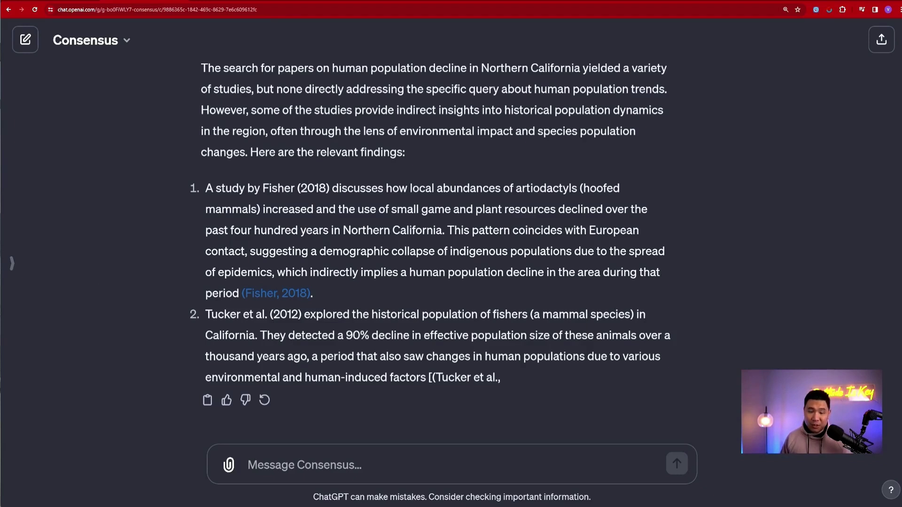
Step: Ask Consensus "how about study of the effectiveness of social media?" and open the citation for the brand presence evaluation framework
text(how about study of the effectiveness of social media?)
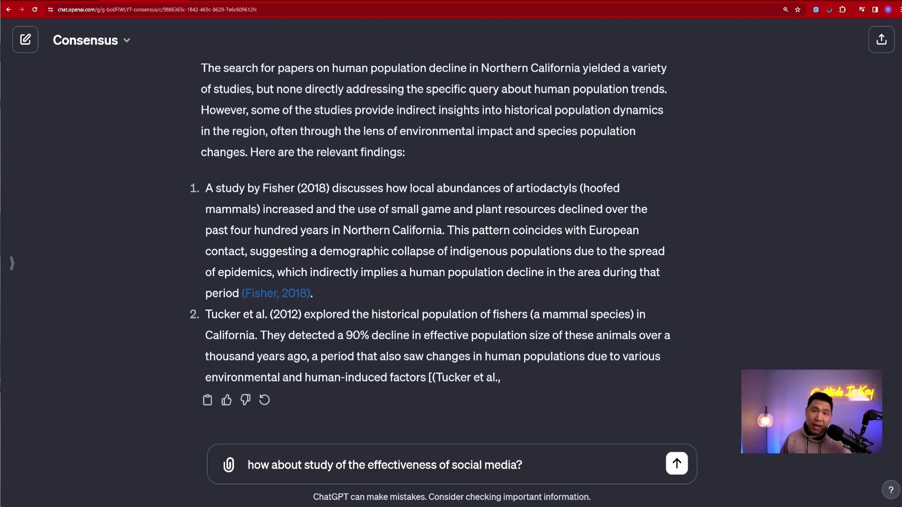
key(Return)
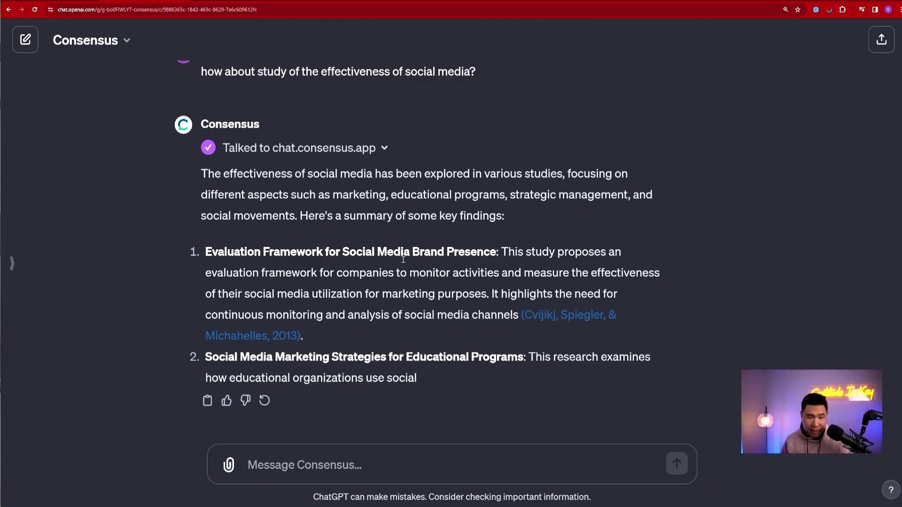
click(586, 319)
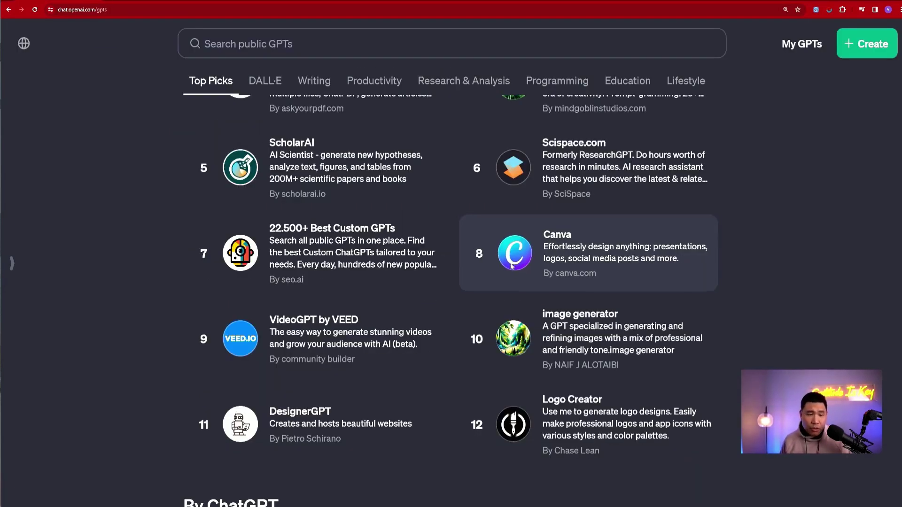
Step: Open the Canva GPT, request "Create an IG post for me with the quote "Gratitude is key"", and view the resulting designs
click(512, 272)
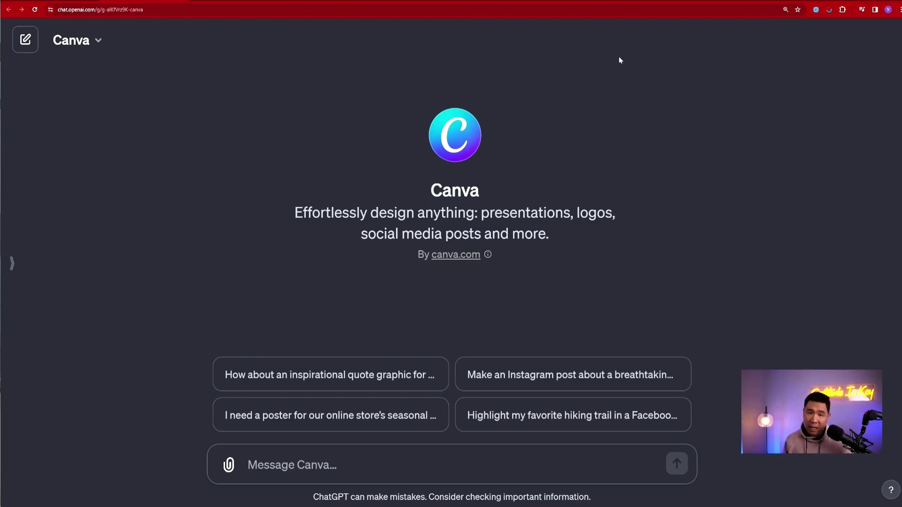
text(Create an IG post for me with the quote "Gratitude is key")
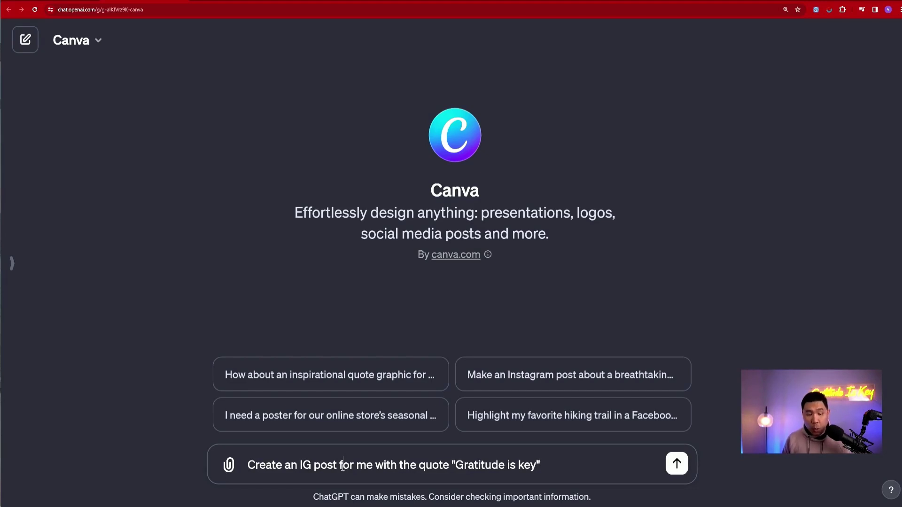
key(Return)
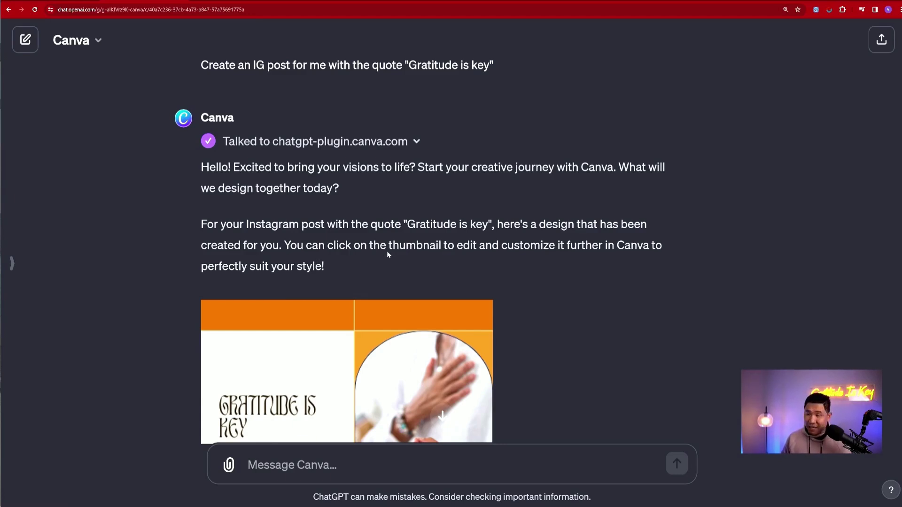
scroll(366, 228, down, 1)
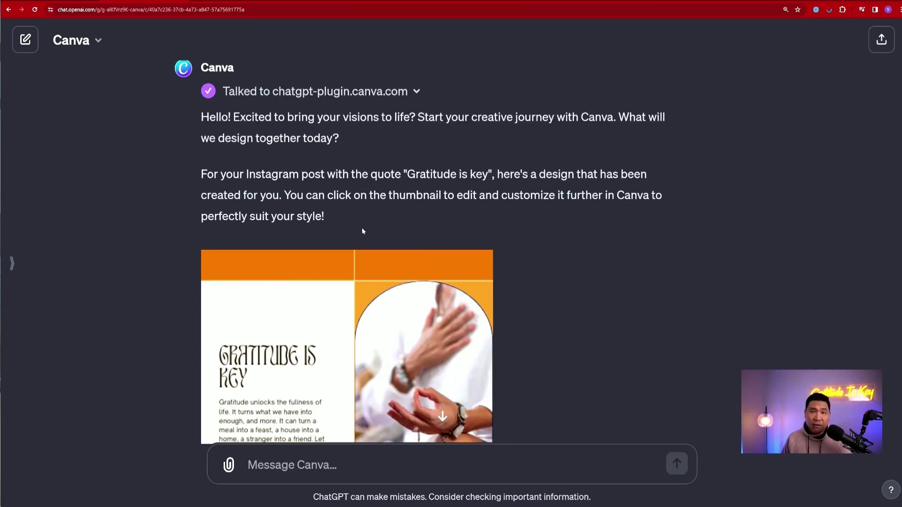
scroll(362, 231, down, 3)
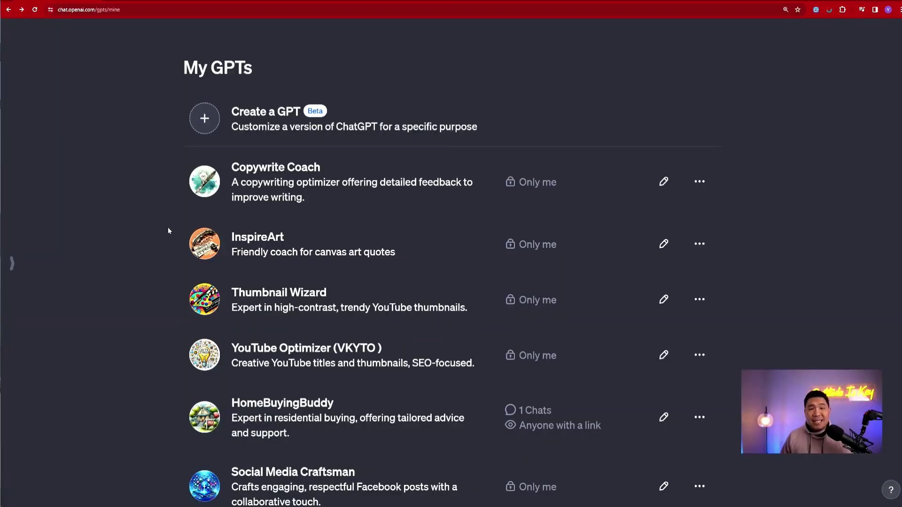
Step: Open the BrandVoice Generator from the list of own GPTs
scroll(157, 234, down, 2)
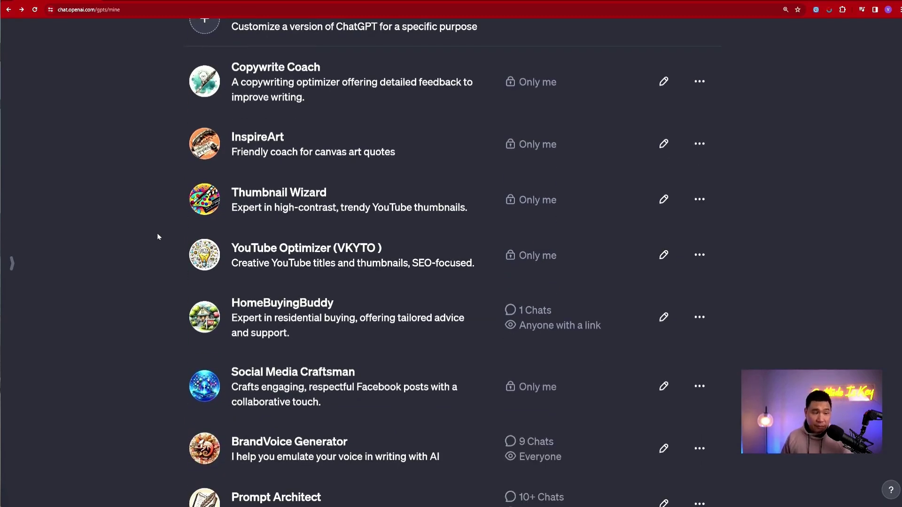
scroll(158, 236, down, 1)
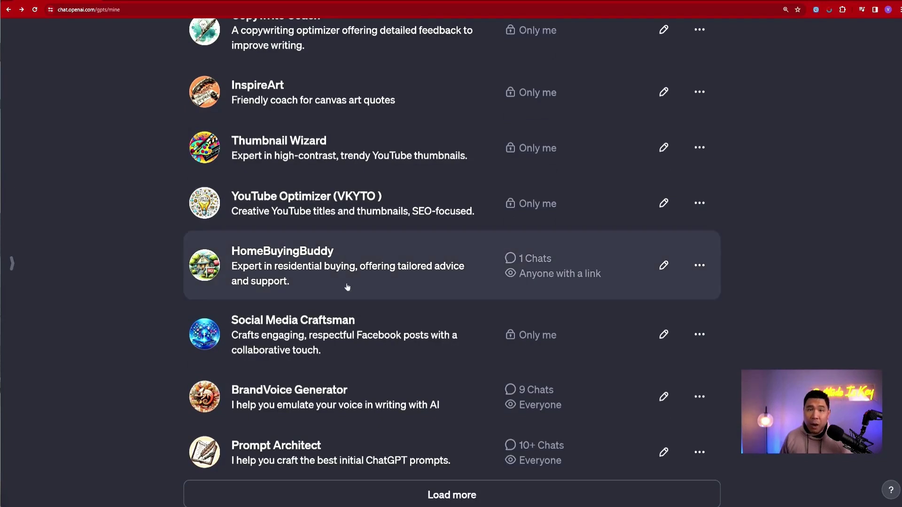
click(301, 390)
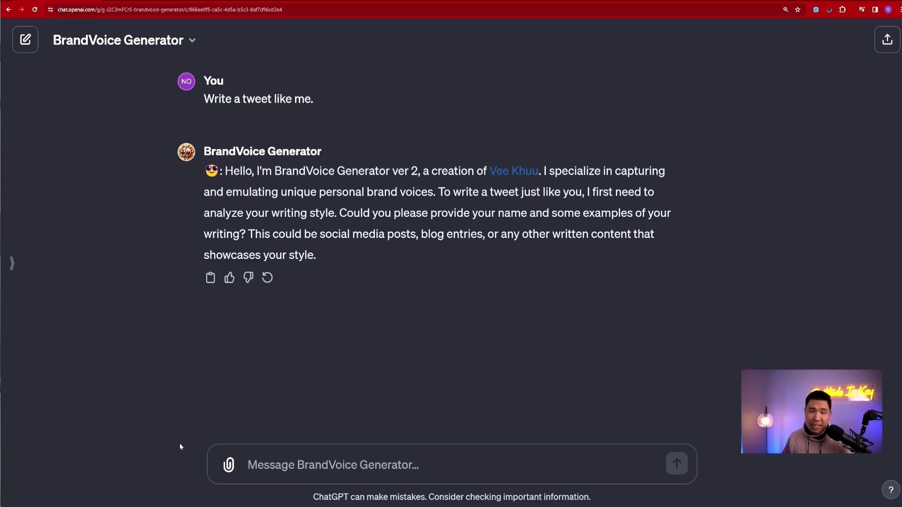
Step: Attach "vk brand voice post.txt" to the BrandVoice Generator message and add a note giving the writer's first name
key(ctrl+v)
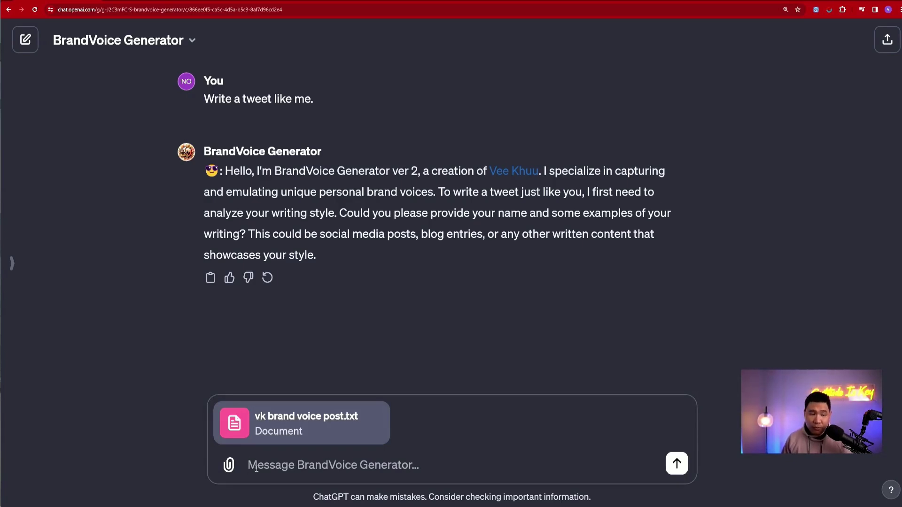
text(by the way I')
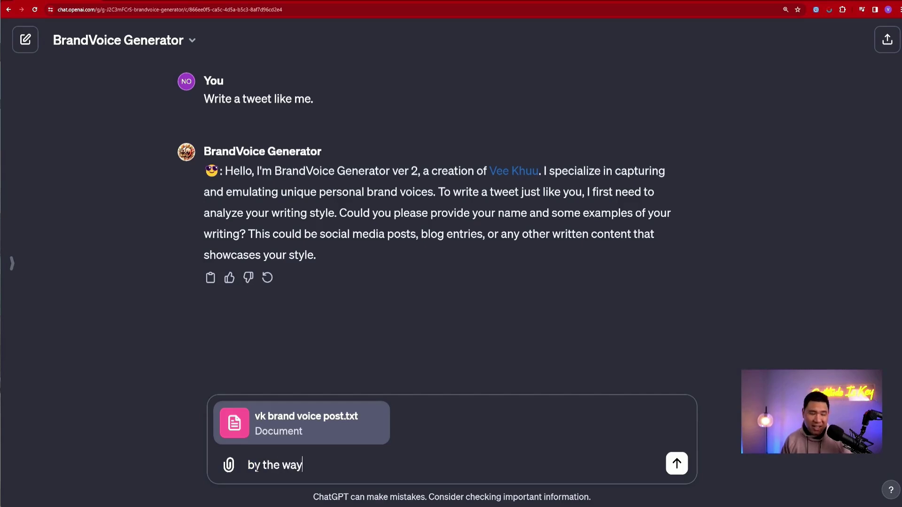
text(m Juan)
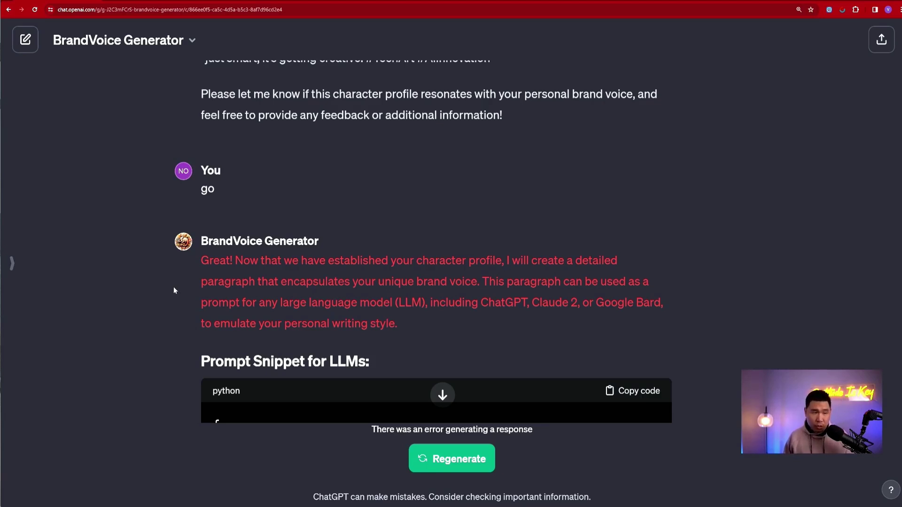
Step: Examine the BrandVoice Generator reply, including the prompt snippet for LLMs, the simple instructions and the human counterpart section
scroll(173, 290, down, 1)
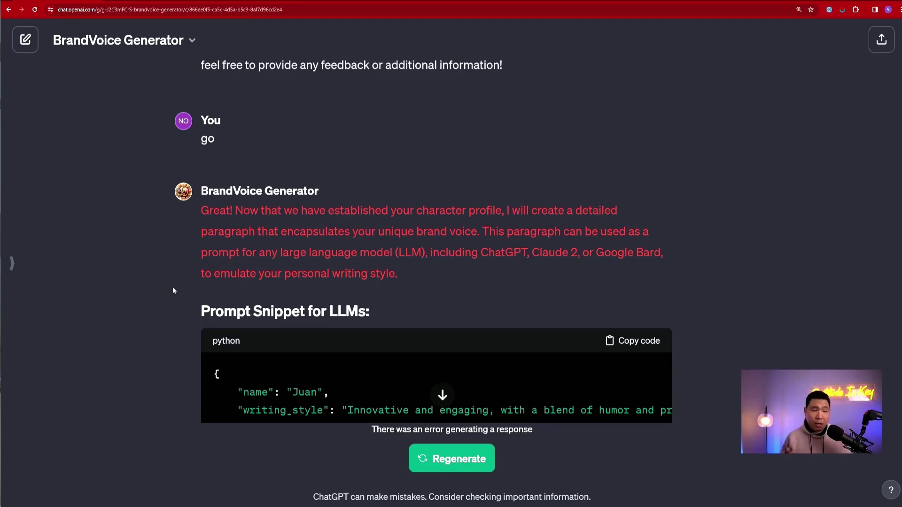
scroll(444, 266, down, 2)
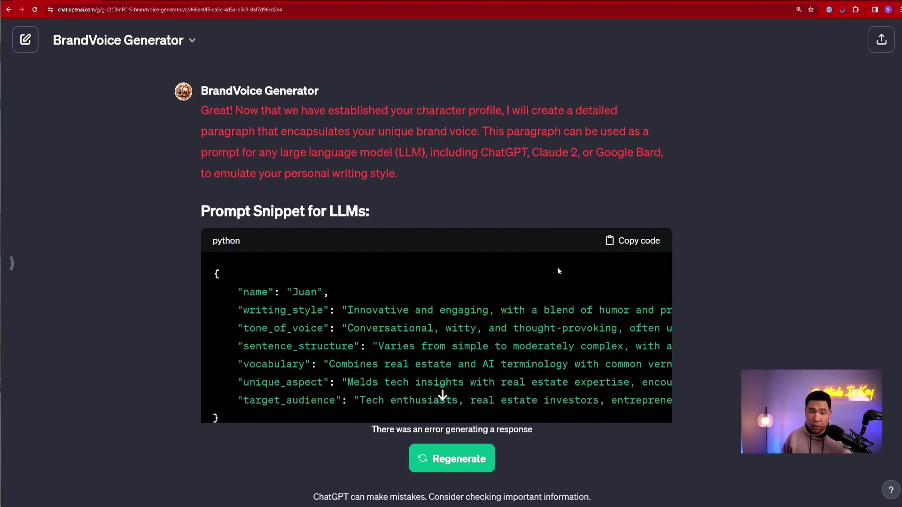
scroll(592, 258, down, 1)
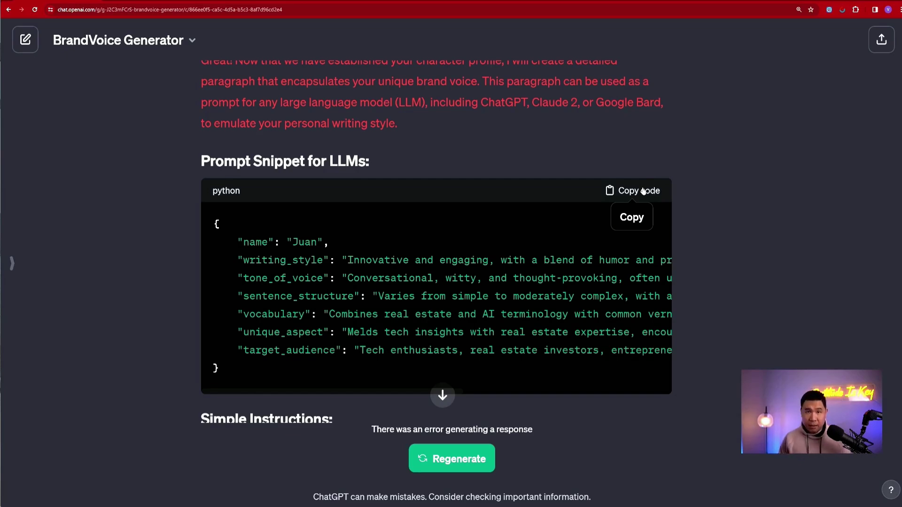
scroll(618, 238, down, 2)
scroll(618, 238, down, 2)
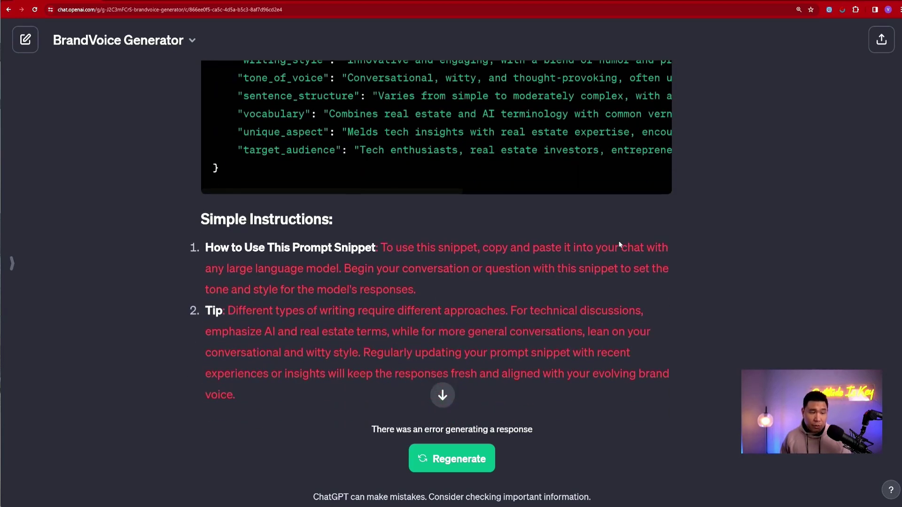
scroll(618, 245, down, 1)
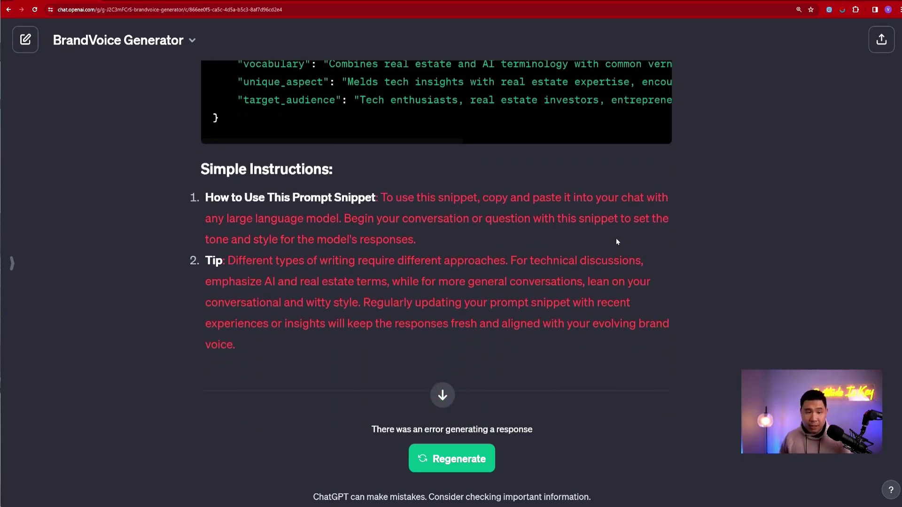
scroll(617, 241, up, 2)
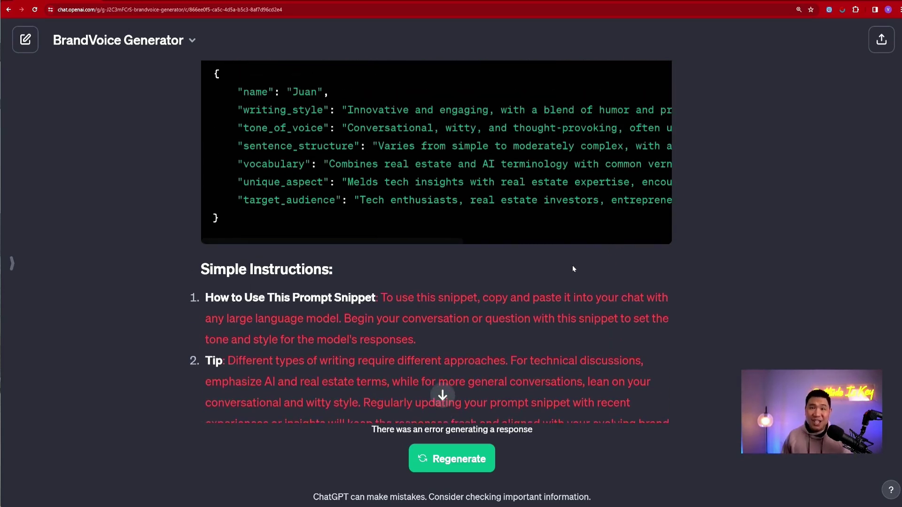
scroll(573, 269, down, 1)
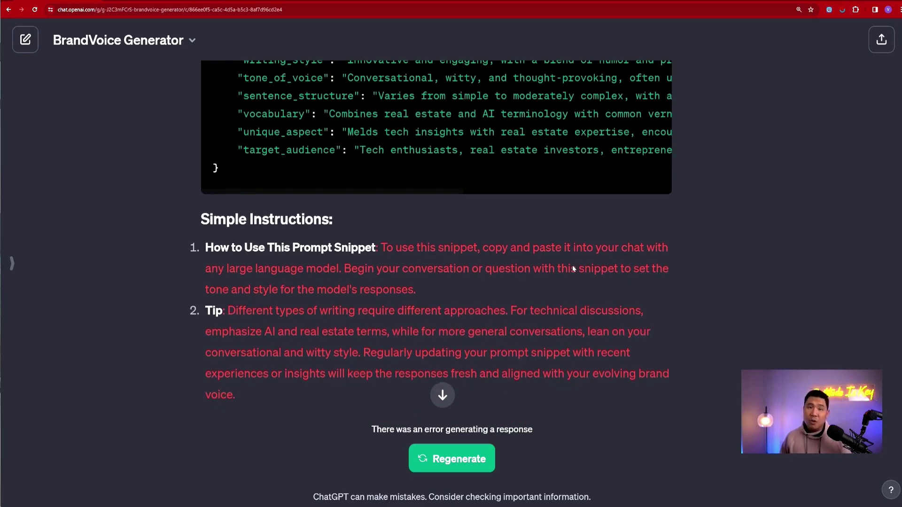
scroll(572, 266, down, 4)
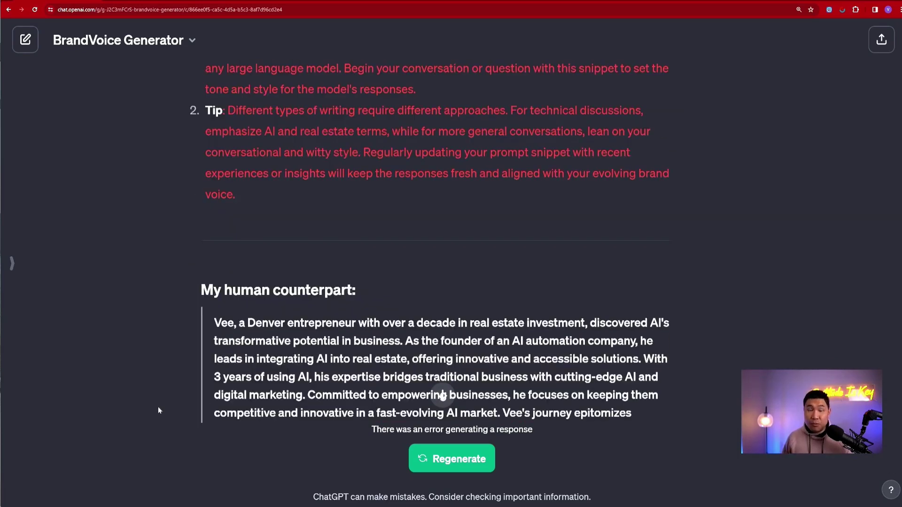